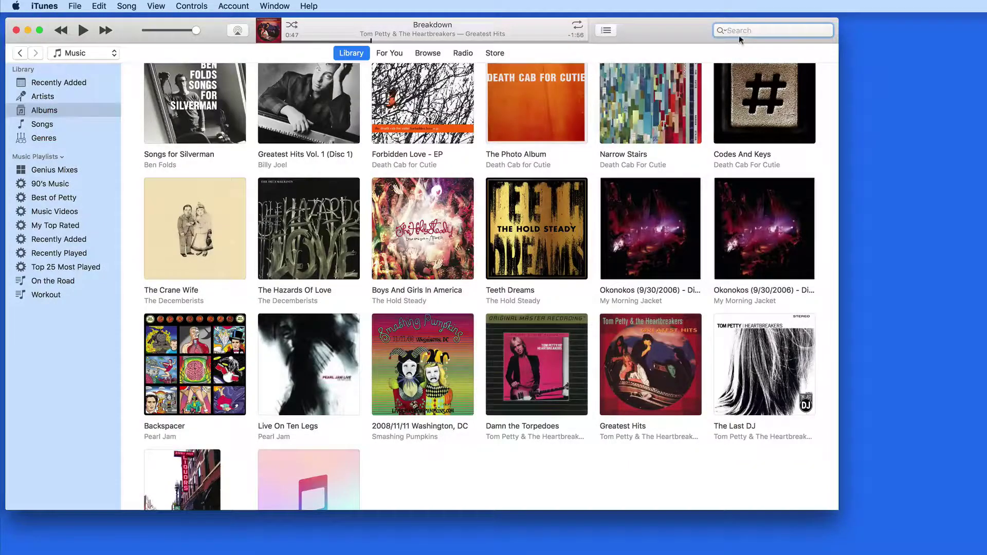
# Step: Search the library for "Petty", expand the full list of matching songs and play "Here Comes My Girl"
pyautogui.write('Petty')
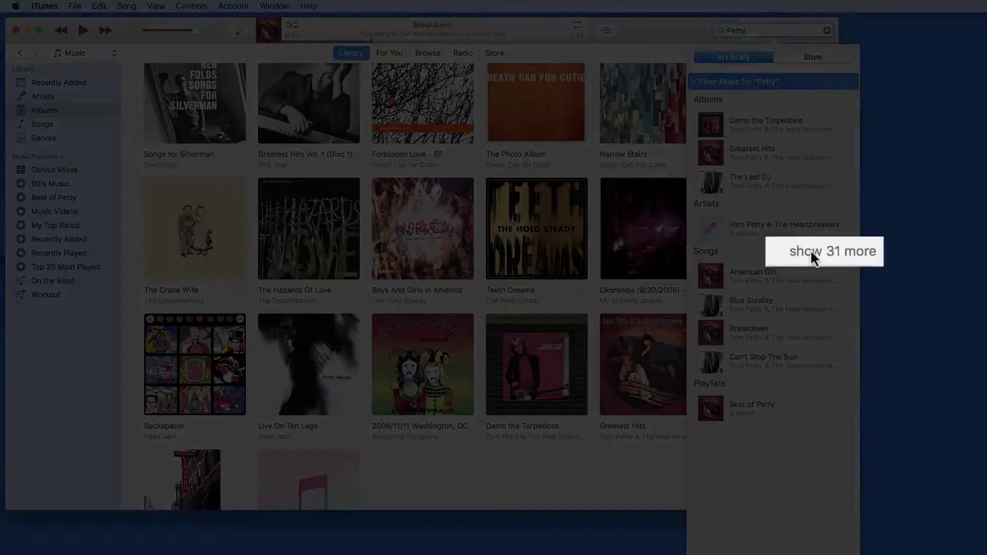
pyautogui.click(811, 253)
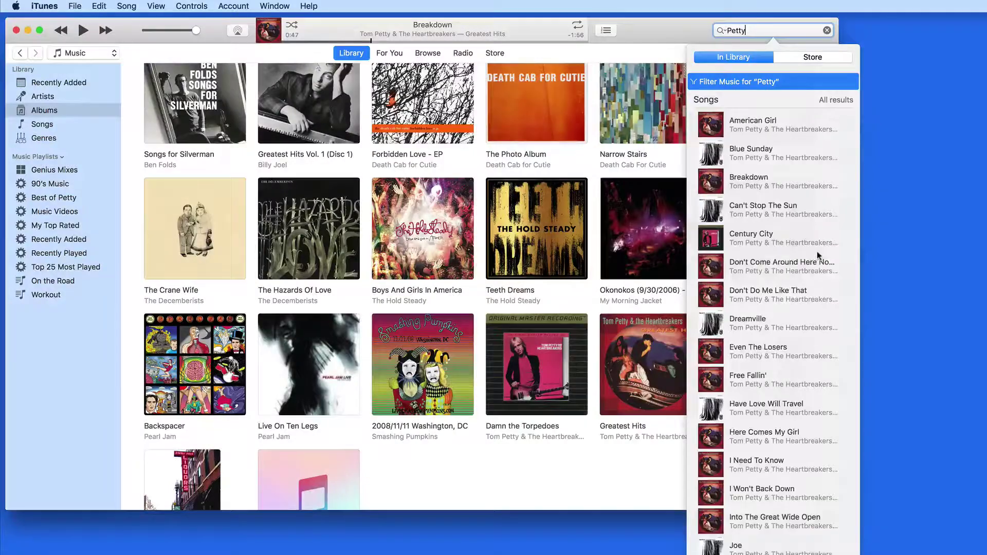
pyautogui.scroll(-8, 776, 263)
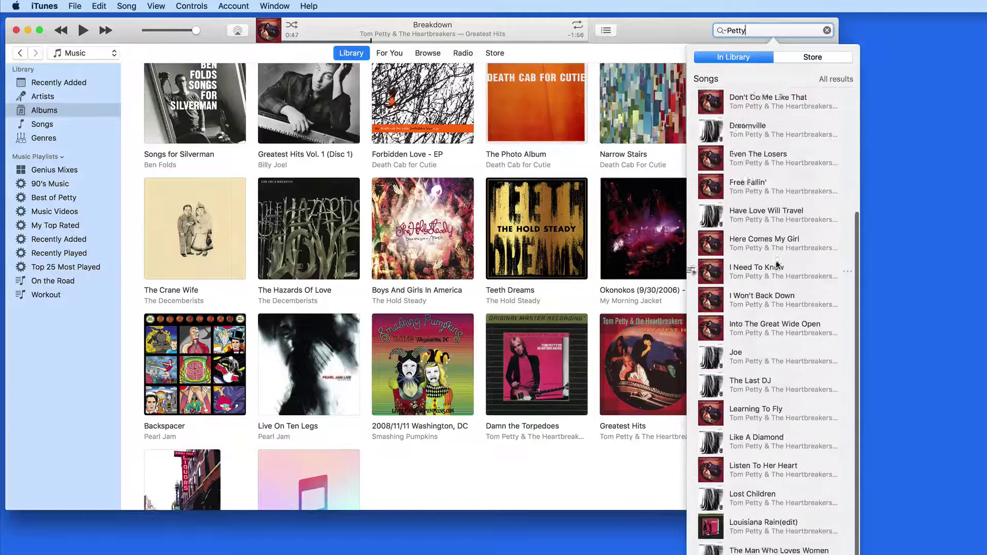
pyautogui.scroll(1, 777, 264)
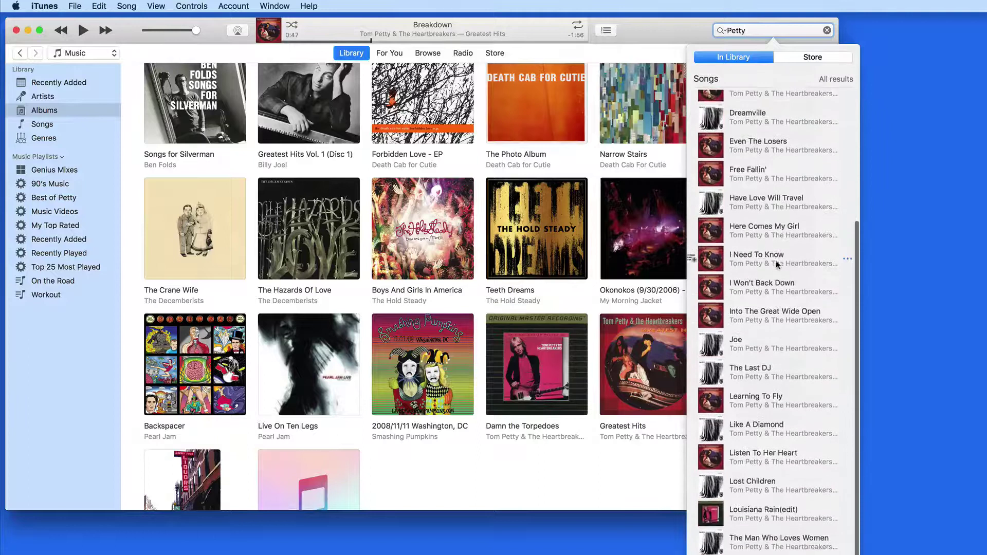
pyautogui.doubleClick(742, 229)
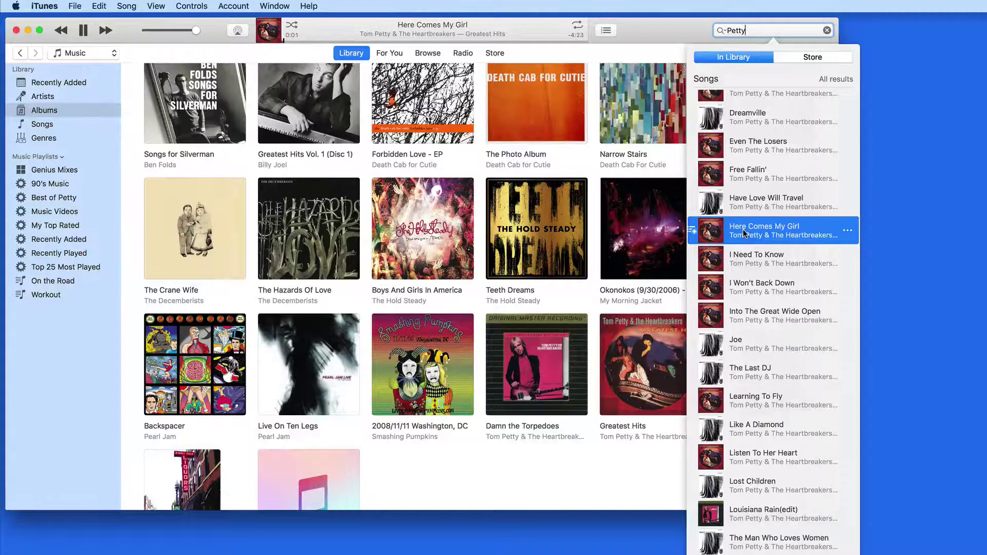
pyautogui.click(744, 256)
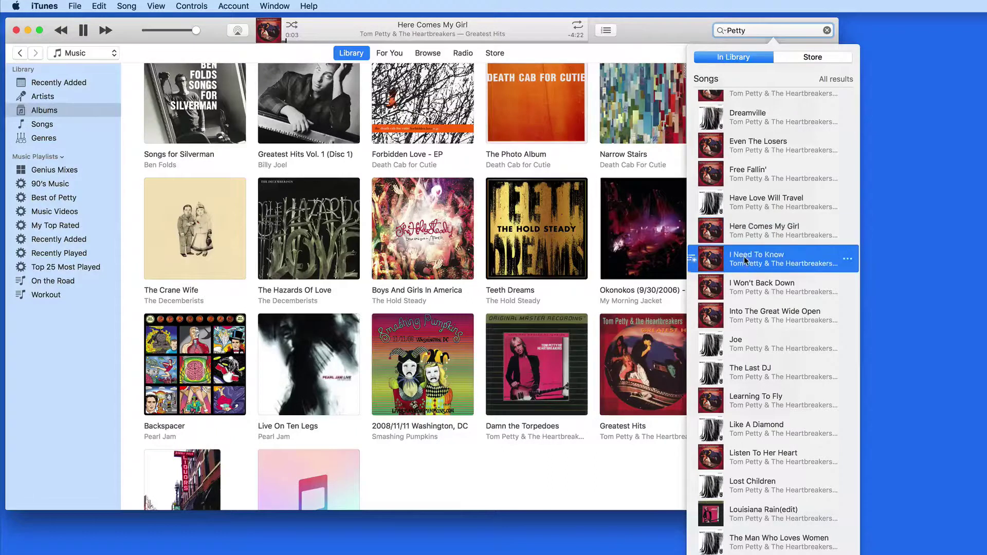
pyautogui.scroll(-3, 562, 421)
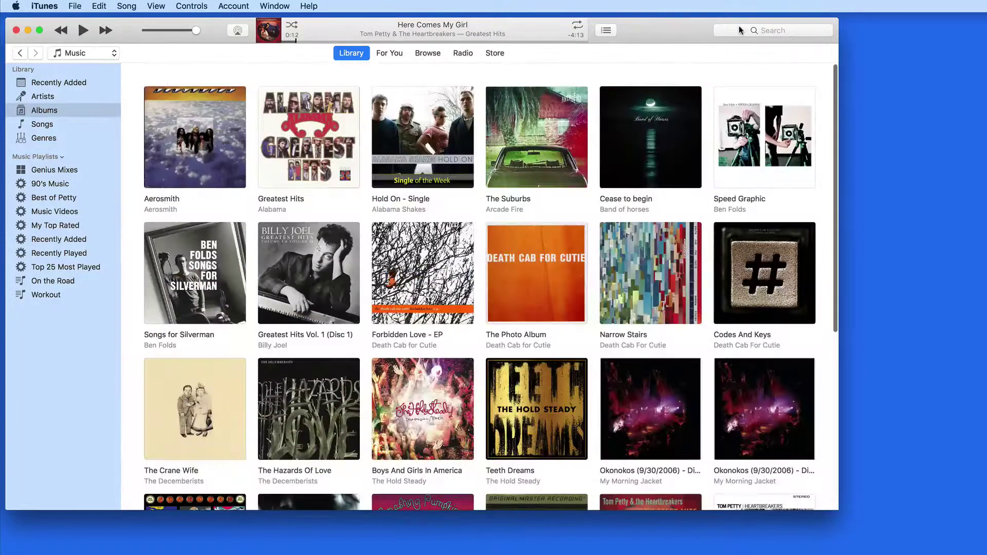
# Step: Filter the album collection for "Petty" and open the album The Last DJ to view its songs
pyautogui.click(739, 29)
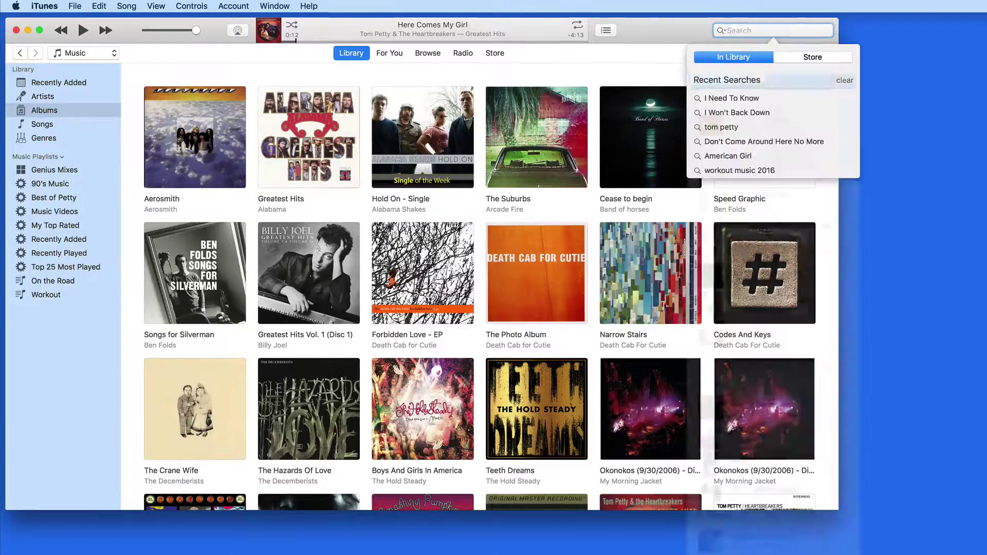
pyautogui.write('Petty')
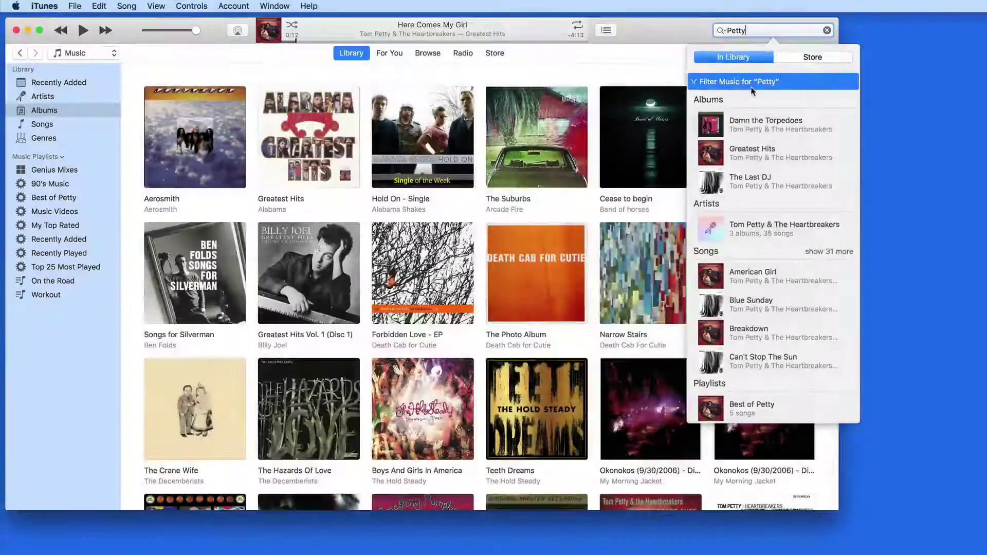
pyautogui.click(752, 81)
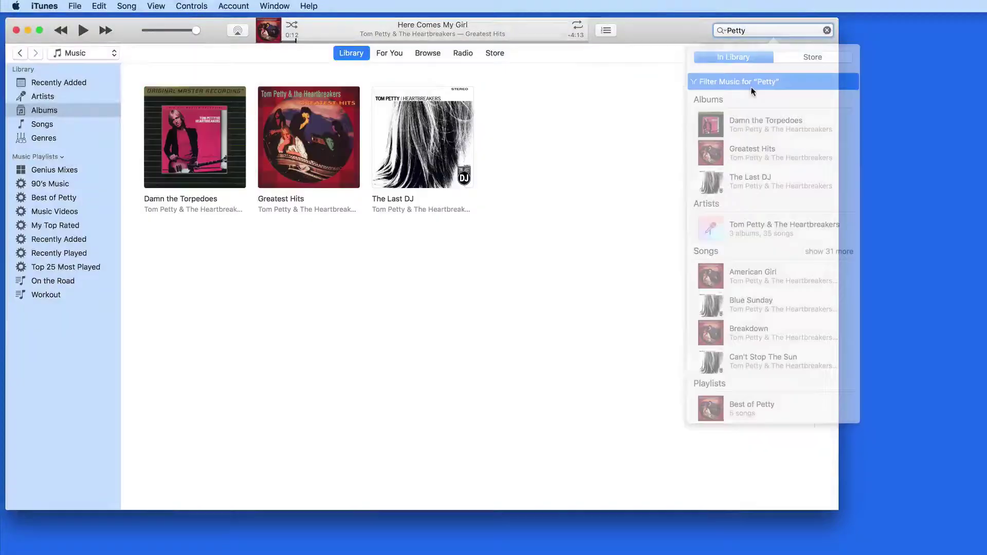
pyautogui.click(314, 150)
pyautogui.click(423, 144)
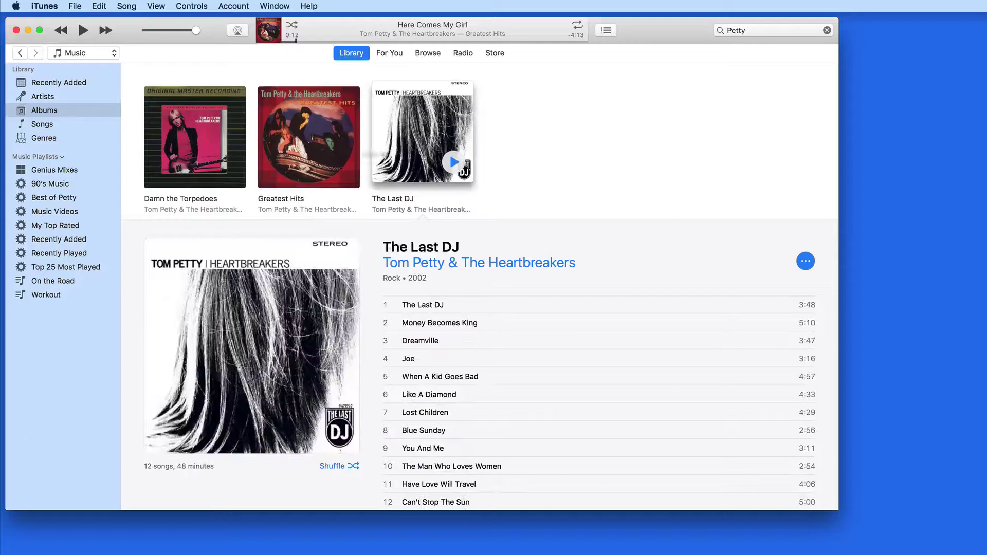
# Step: Switch the library to the artist view and display the music by Alabama
pyautogui.click(54, 100)
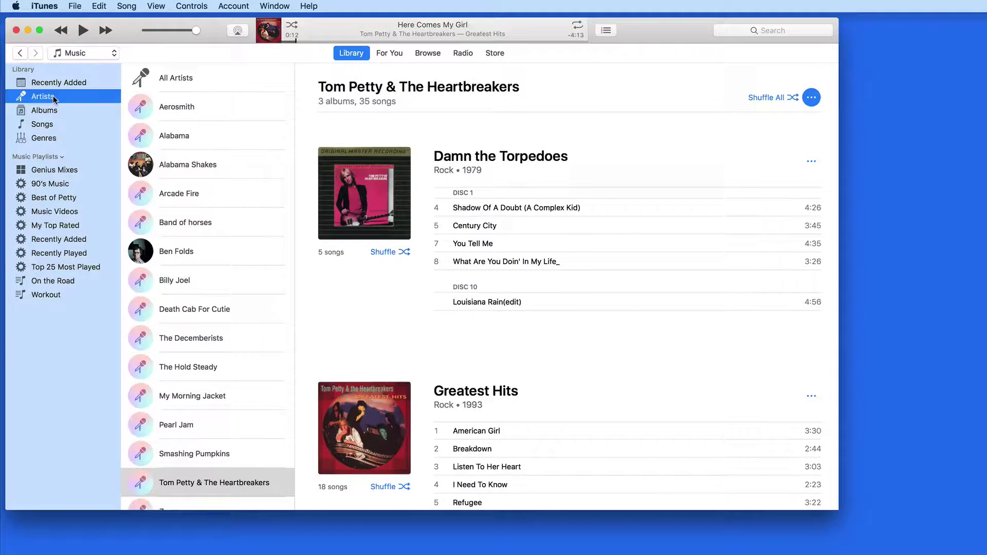
pyautogui.click(214, 118)
pyautogui.click(216, 142)
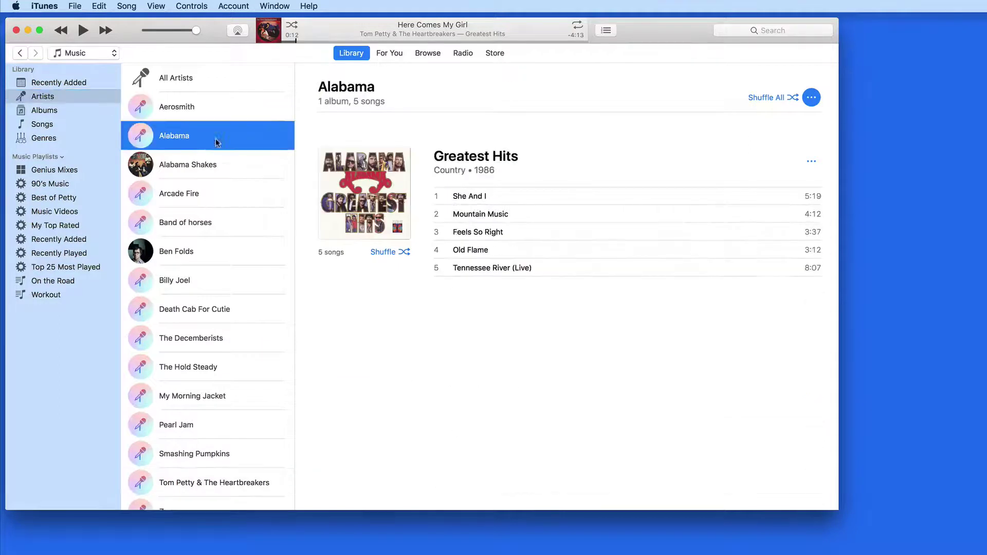
# Step: Return to the album view, filter the music for "Petty" and clear the filter
pyautogui.click(45, 112)
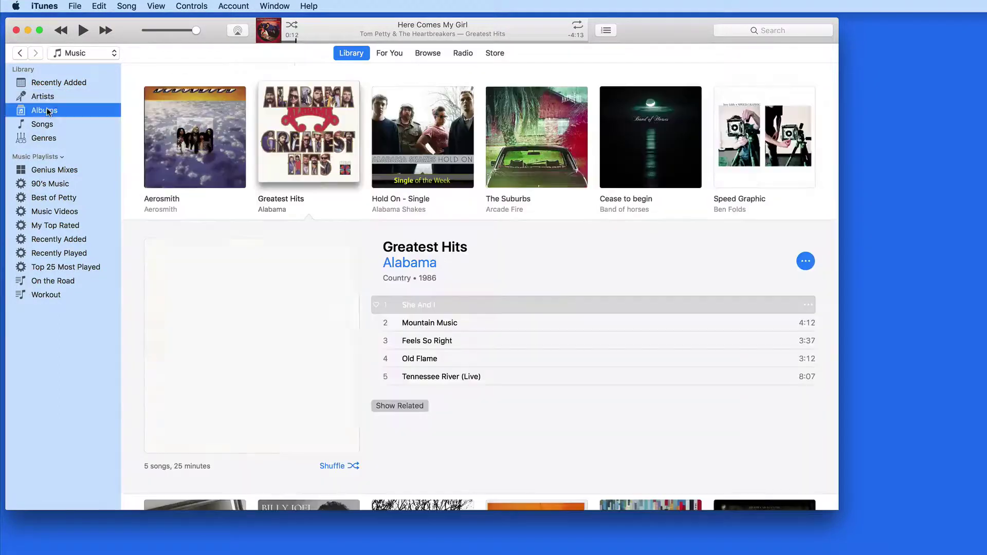
pyautogui.click(787, 30)
pyautogui.write('Petty')
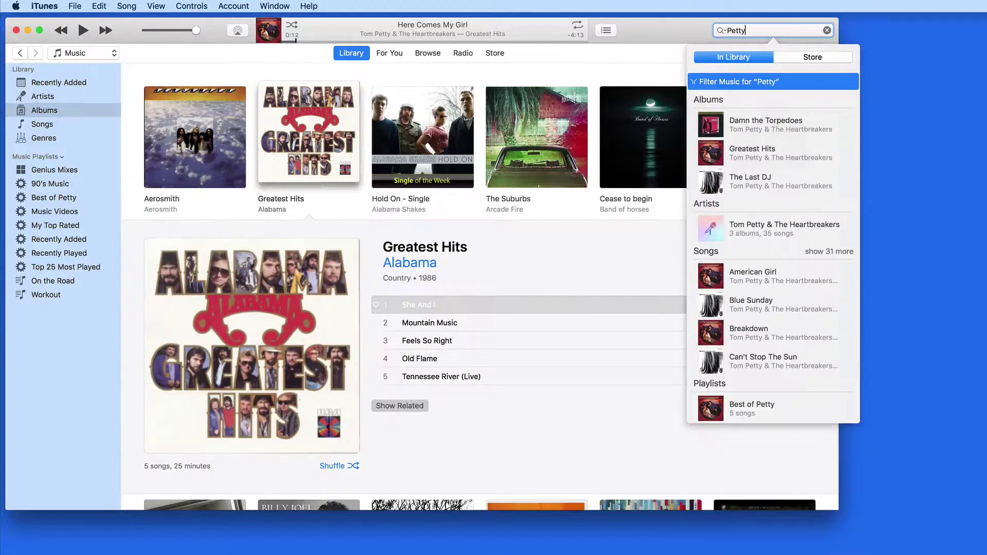
pyautogui.click(753, 84)
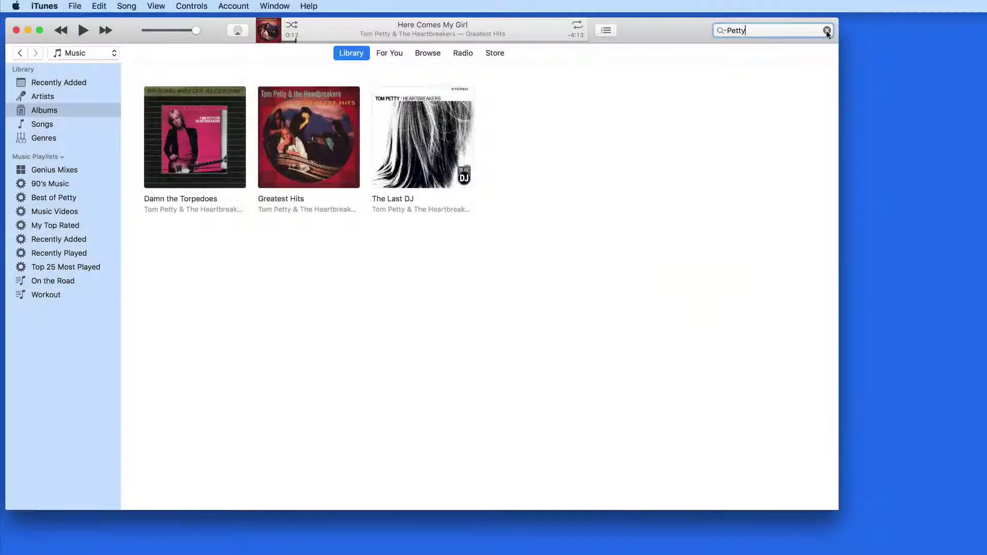
pyautogui.click(826, 30)
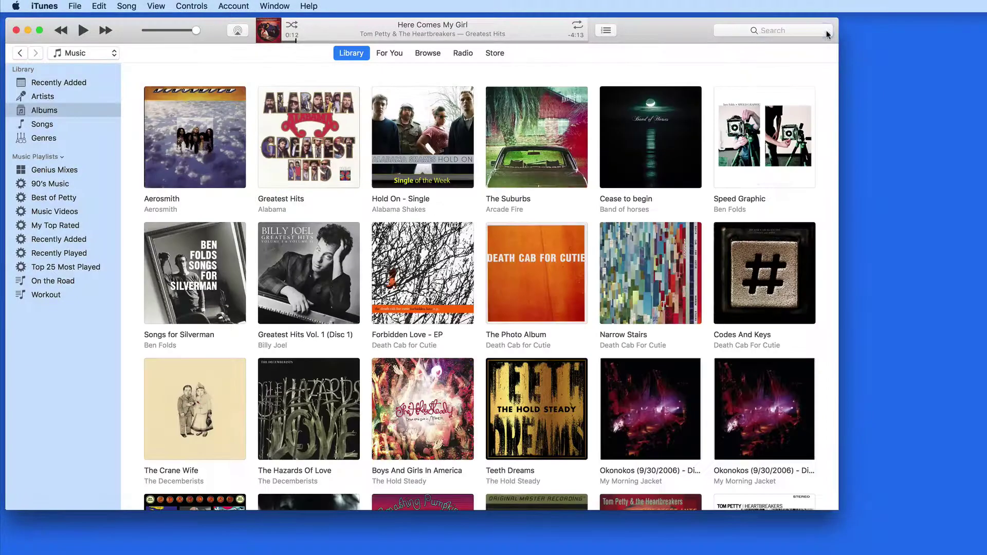
# Step: Search the entire library for "Year"
pyautogui.click(770, 32)
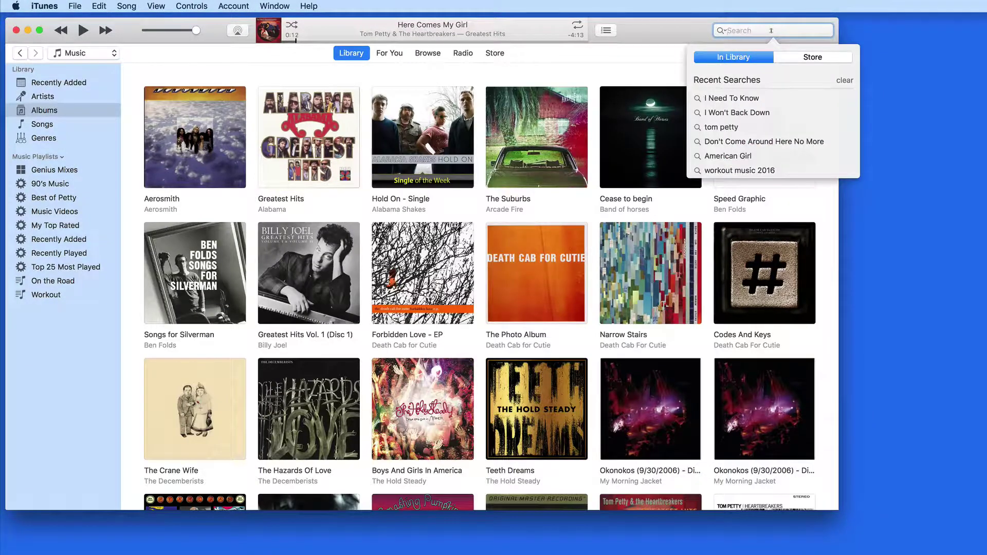
pyautogui.write('Year')
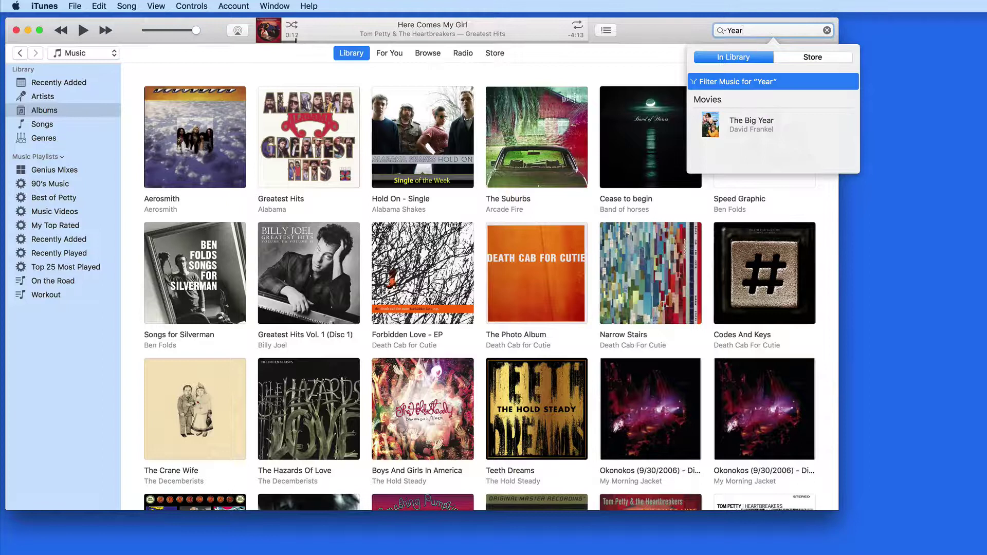
pyautogui.moveTo(760, 133)
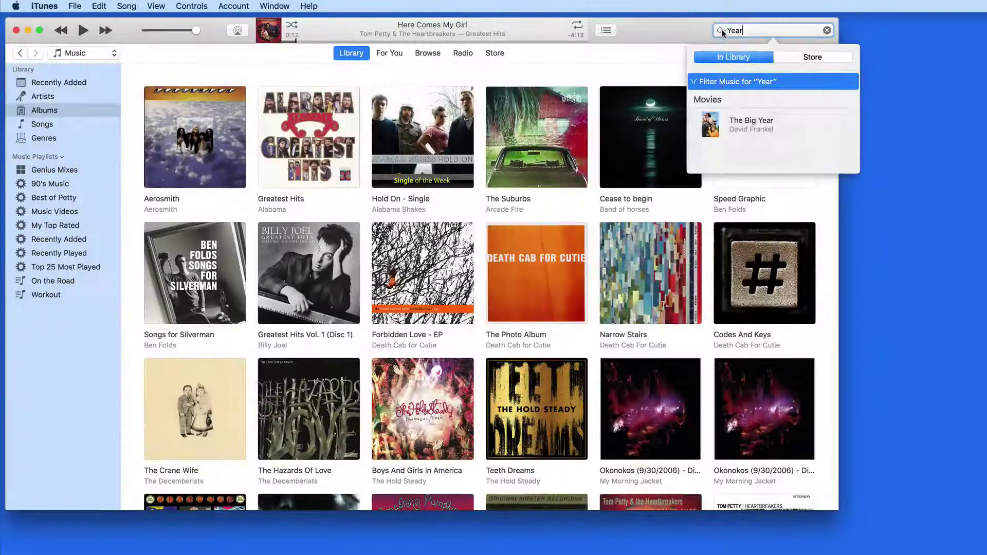
# Step: Turn off searching of the entire library and filter the album view for "Year" instead
pyautogui.click(722, 31)
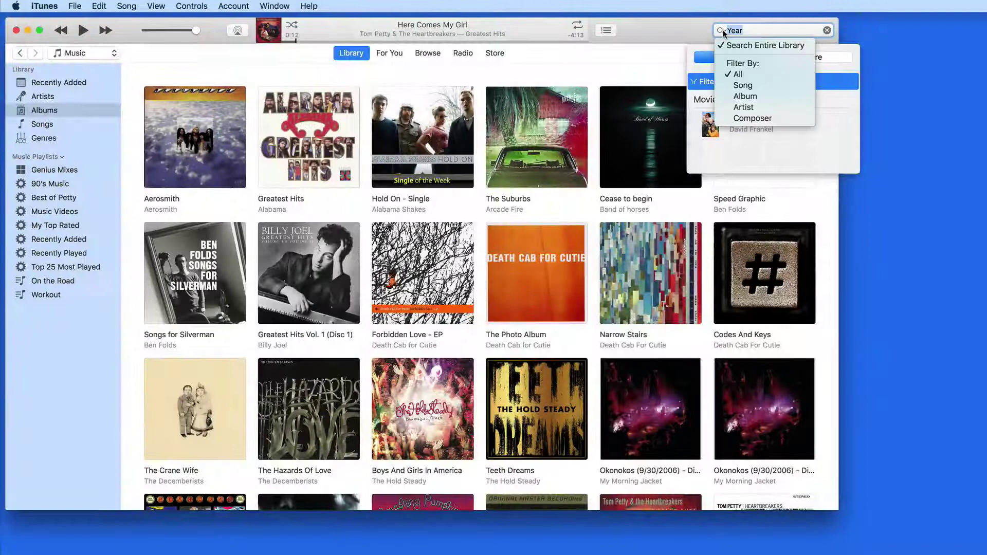
pyautogui.click(757, 47)
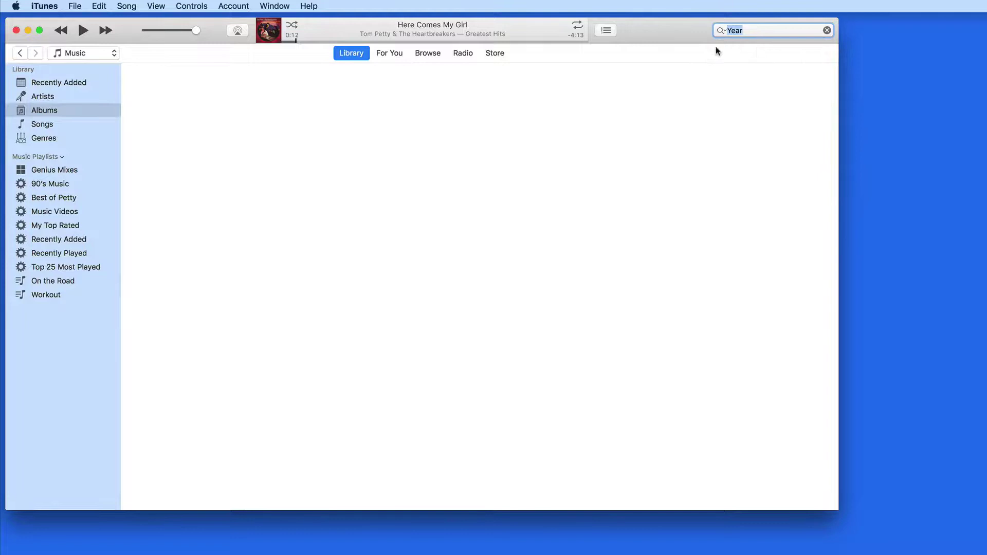
pyautogui.press('BackSpace')
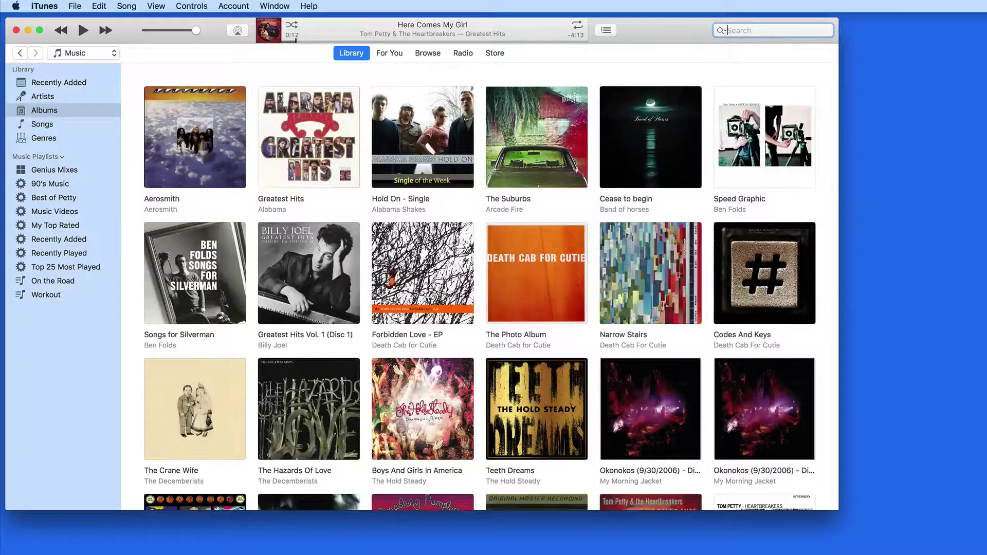
pyautogui.write('Year')
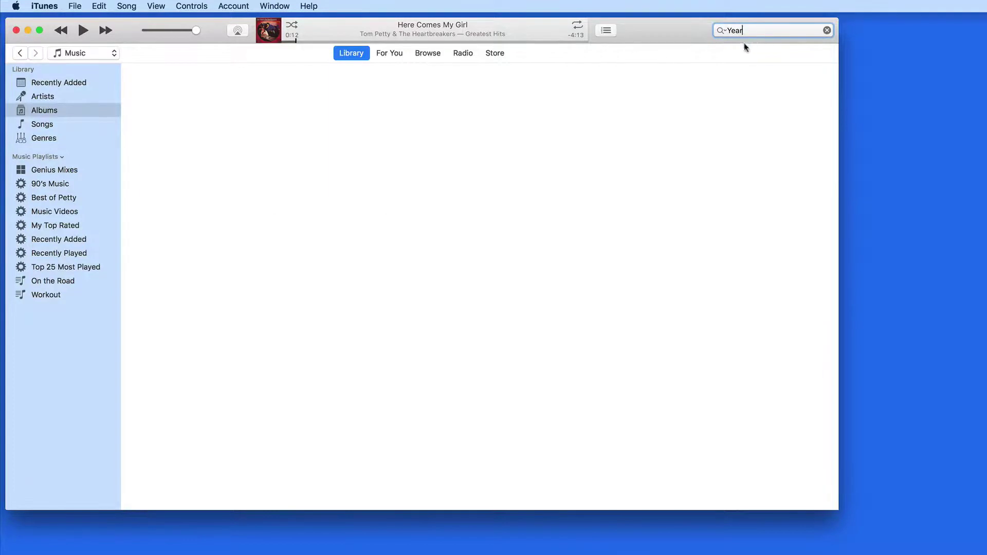
# Step: Restrict the search filter to album names and filter for "Petty"
pyautogui.click(721, 30)
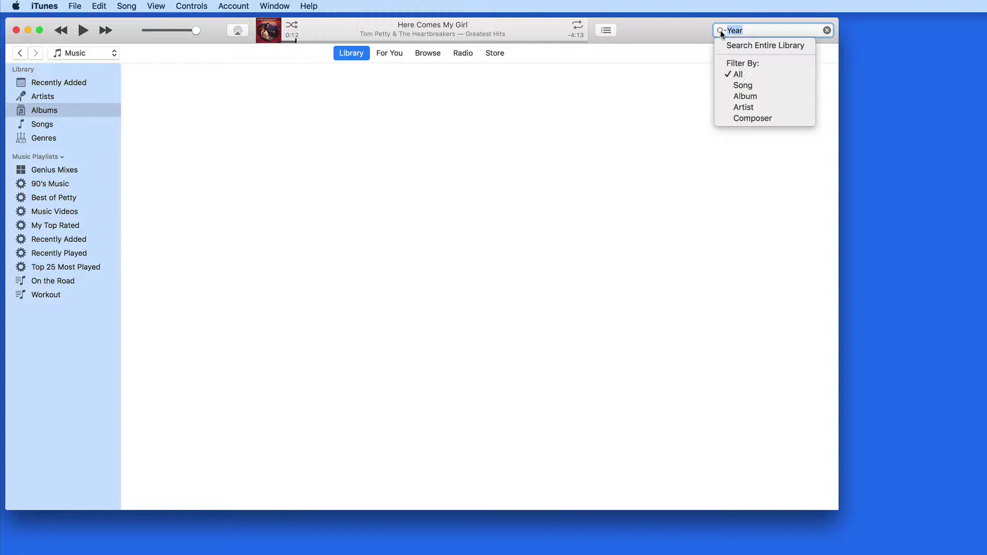
pyautogui.click(733, 98)
pyautogui.write('Petty')
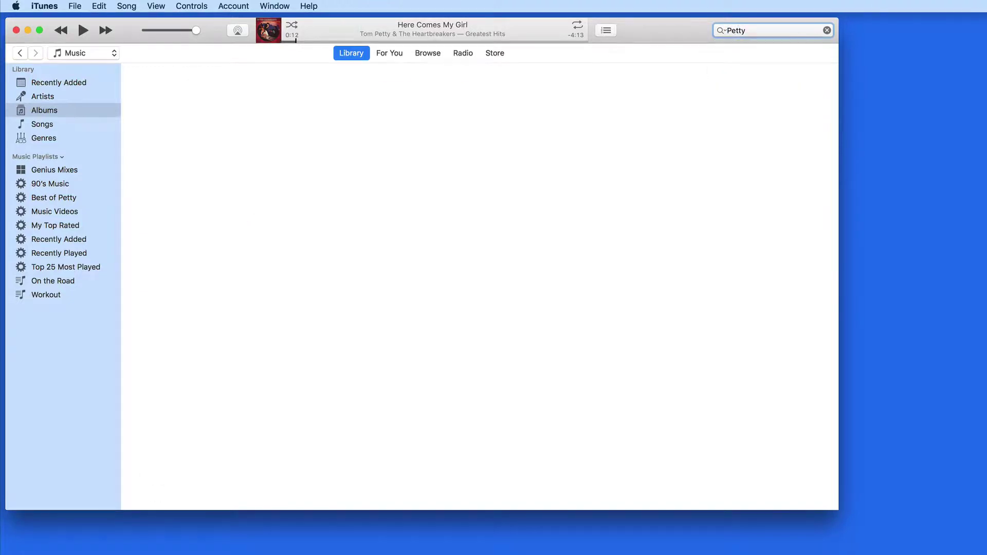
# Step: Restrict the search filter to song titles, filter for "Start" and open the album The Suburbs
pyautogui.click(721, 31)
pyautogui.click(724, 85)
pyautogui.write('Start')
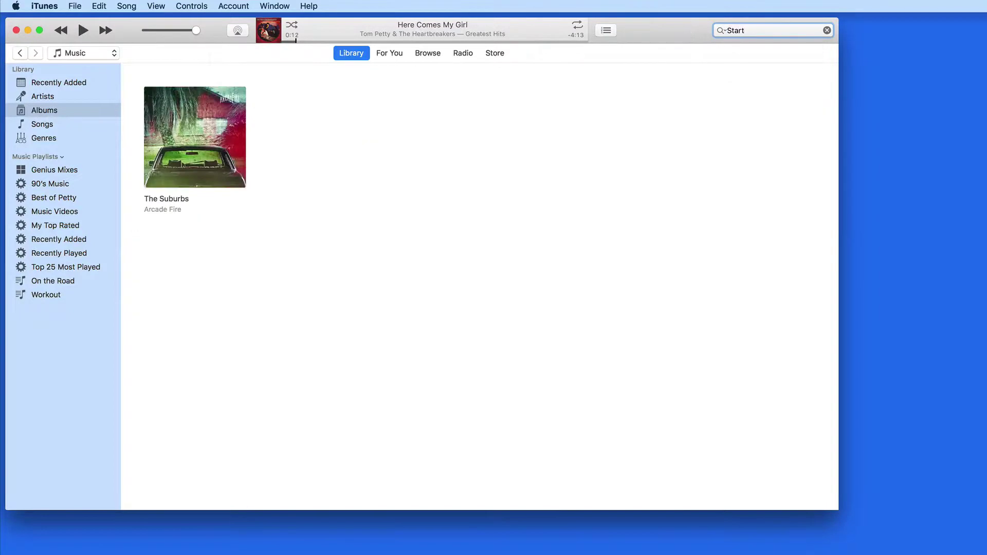
pyautogui.click(720, 30)
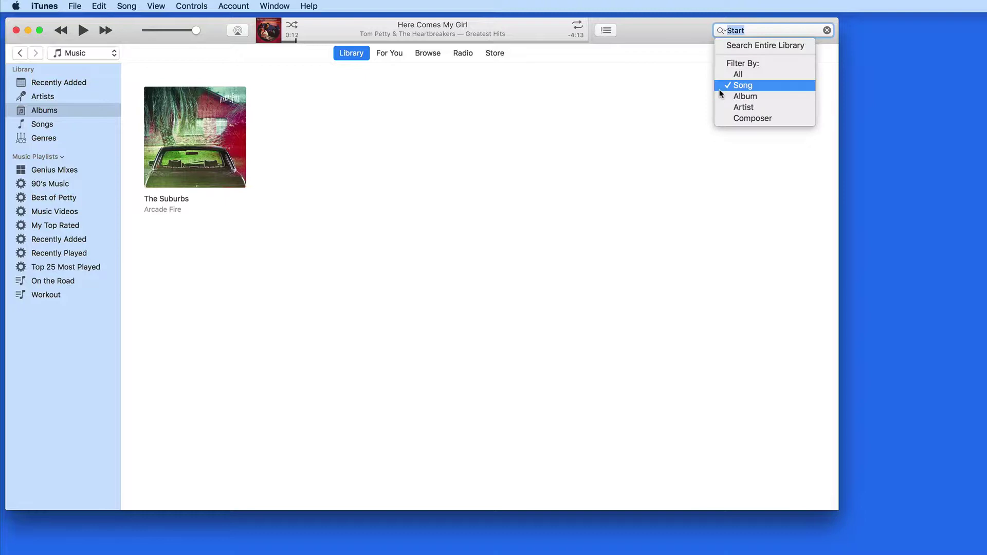
pyautogui.click(334, 220)
pyautogui.click(215, 177)
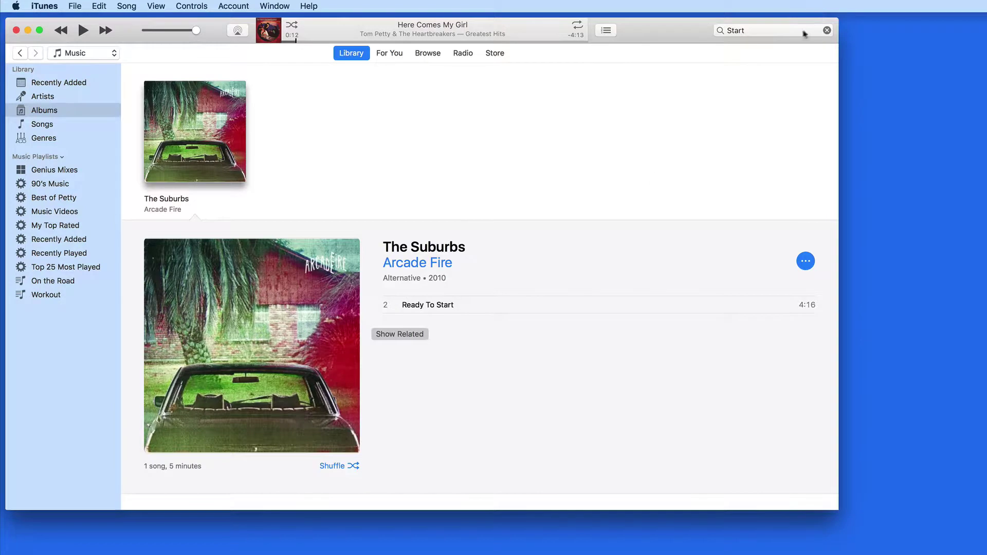
# Step: Turn searching of the entire library back on and search for "Petty"
pyautogui.click(720, 32)
pyautogui.click(733, 41)
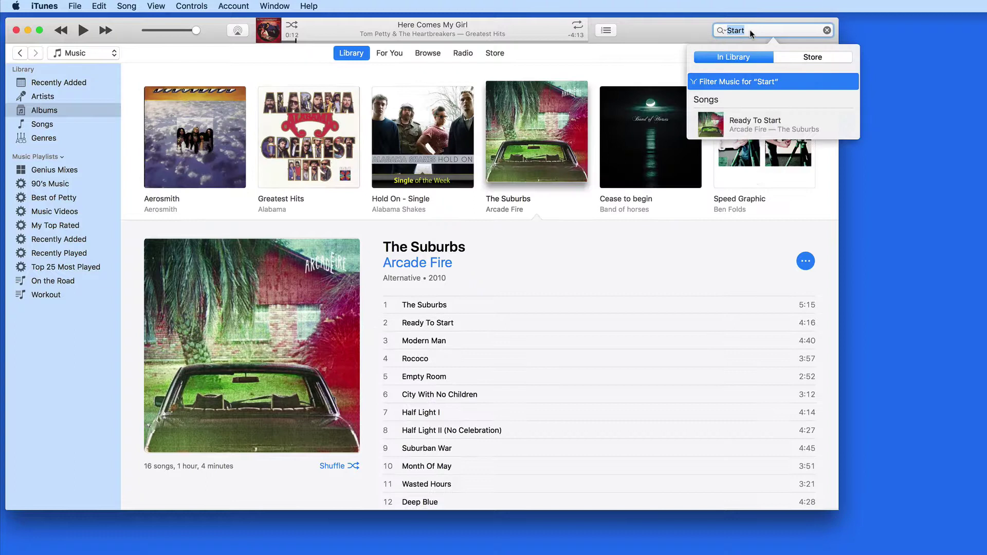
pyautogui.write('Petty')
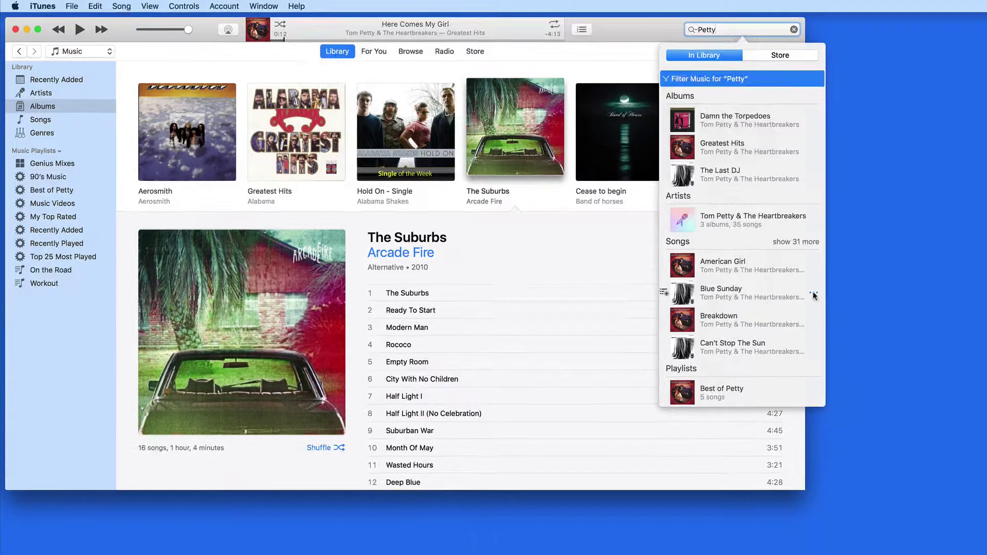
# Step: Go to the album of the song "Blue Sunday" from the search results
pyautogui.click(813, 294)
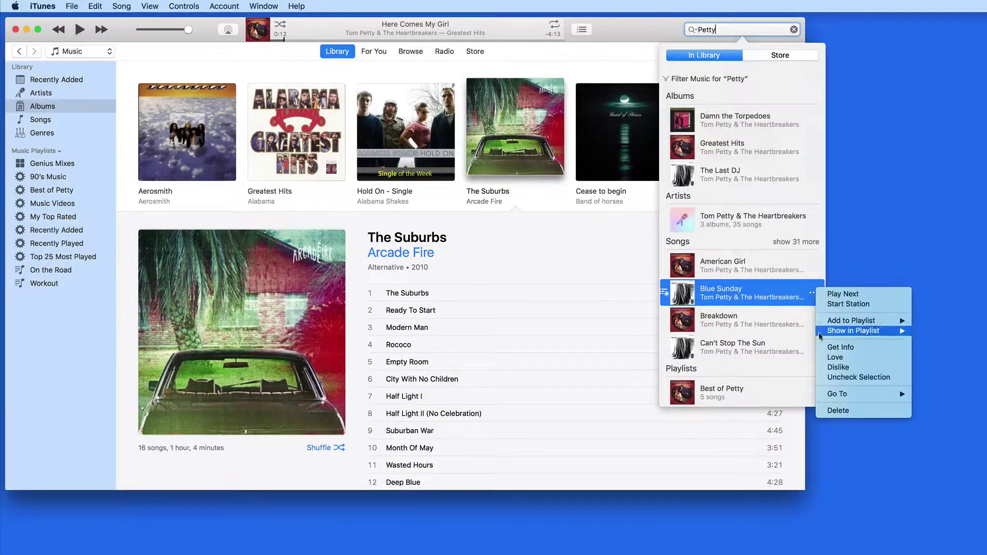
pyautogui.moveTo(838, 395)
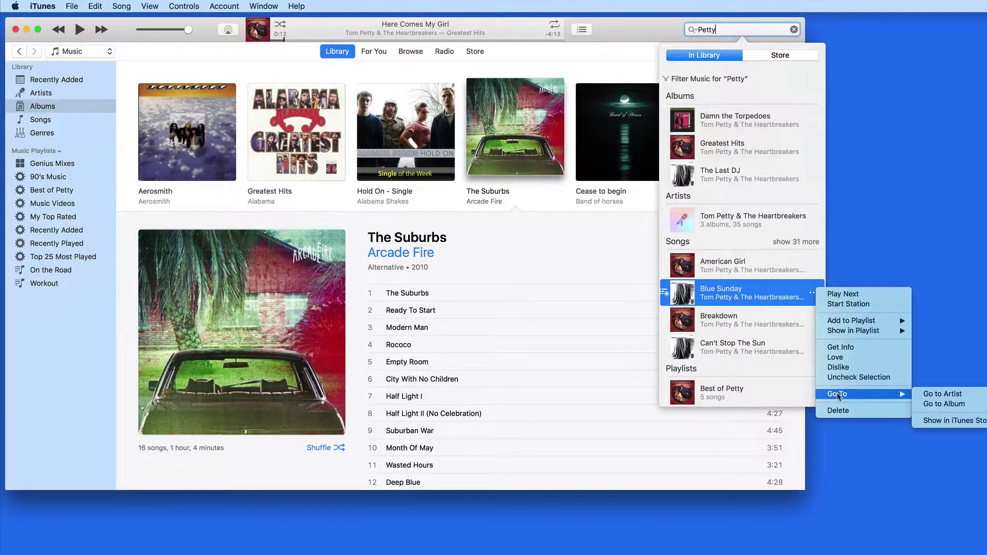
pyautogui.click(938, 404)
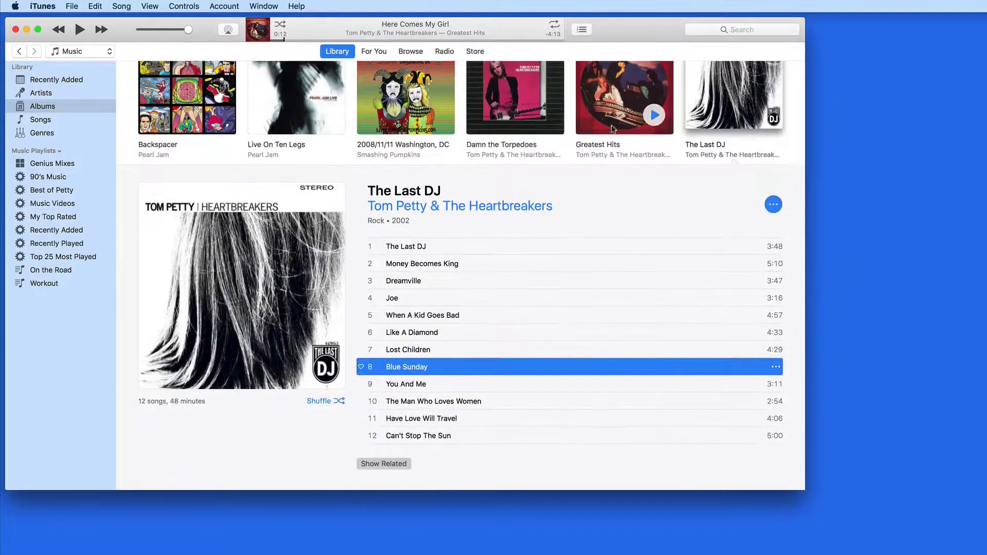
# Step: Search the library for "Petty", add the song "Breakdown" from the results to Up Next and check the queue
pyautogui.click(710, 31)
pyautogui.write('Petty')
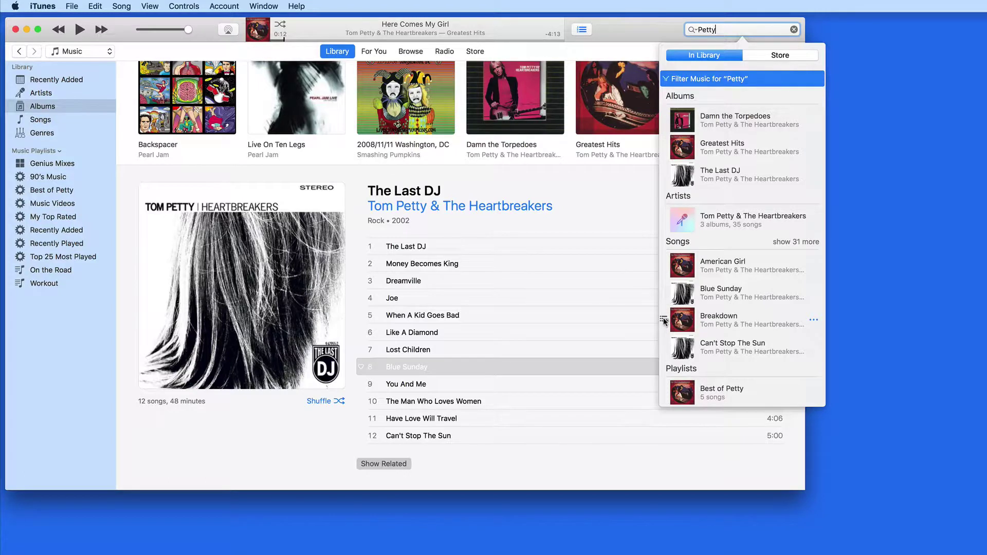
pyautogui.moveTo(663, 321); pyautogui.dragTo(583, 30)
pyautogui.click(583, 30)
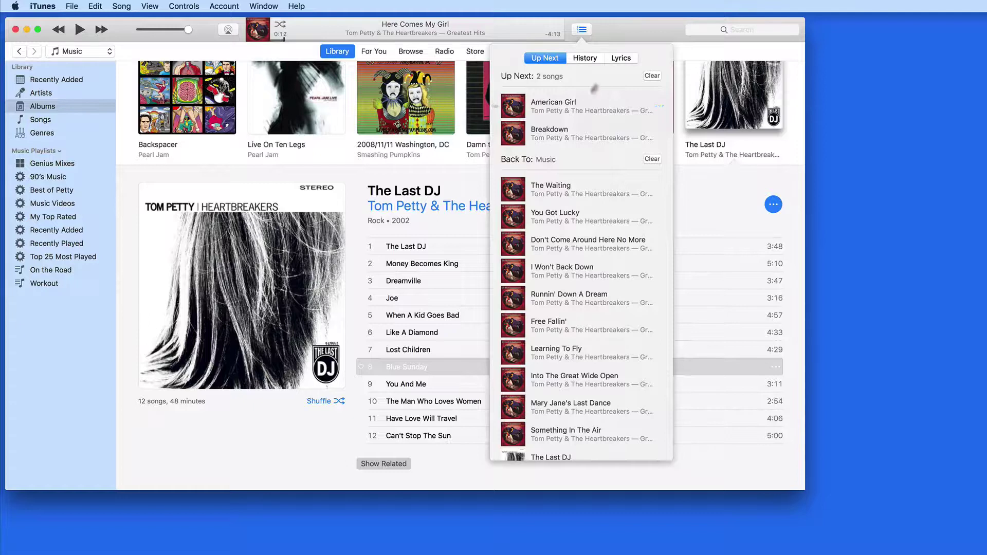
pyautogui.click(636, 17)
# Step: Search for "Petty" again and switch the search scope from the library to the iTunes Store
pyautogui.click(700, 29)
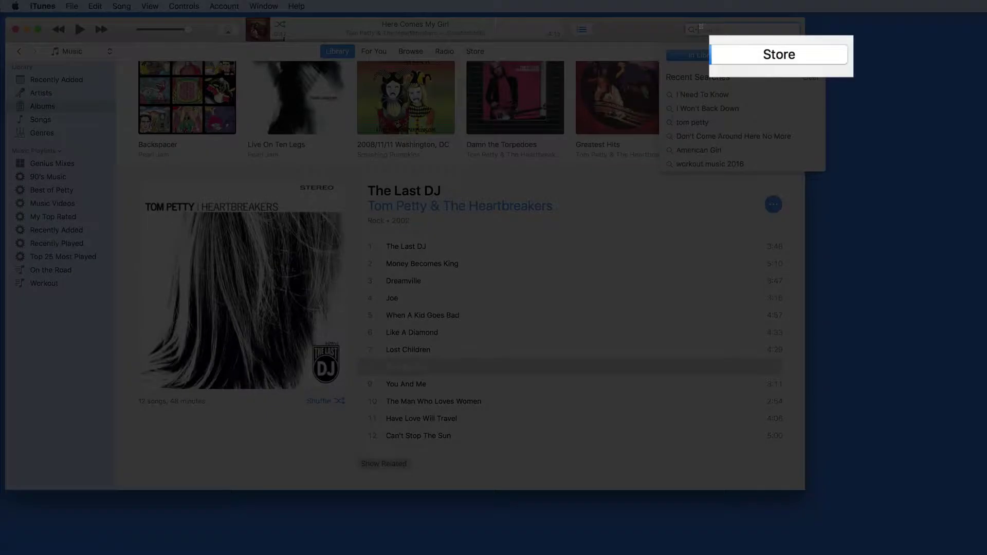
pyautogui.write('Petty')
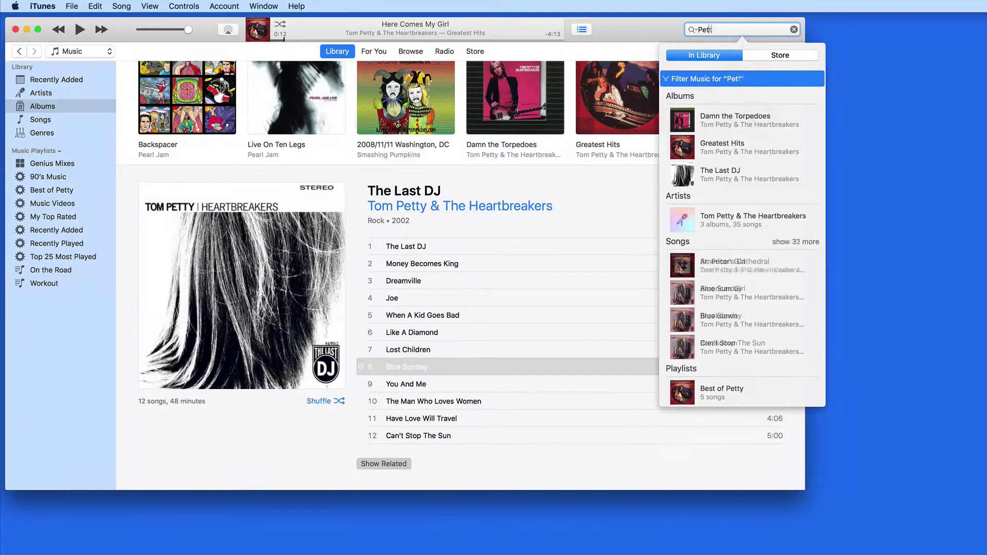
pyautogui.click(794, 57)
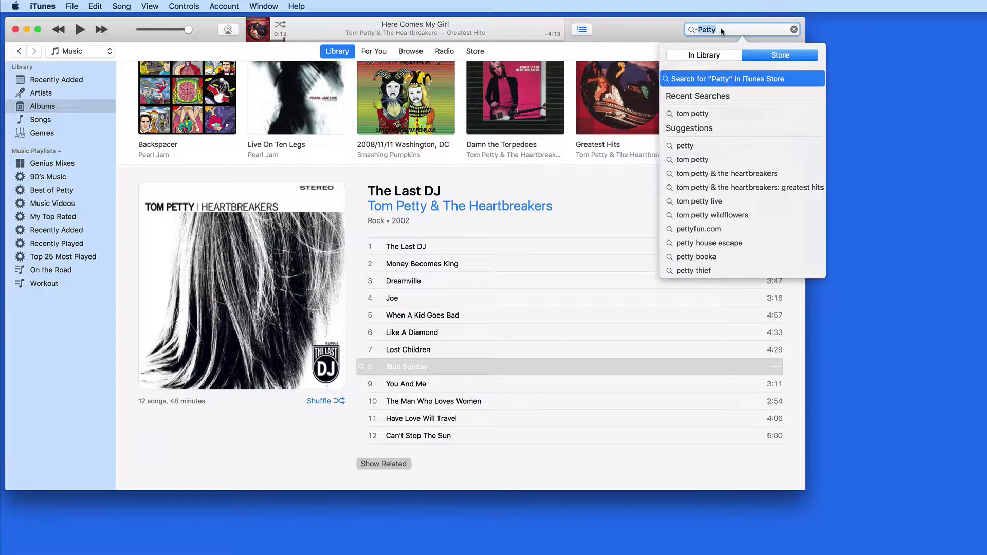
# Step: Replace the search term with "Workout" and set the search scope back to the library
pyautogui.write('Workout')
pyautogui.click(702, 56)
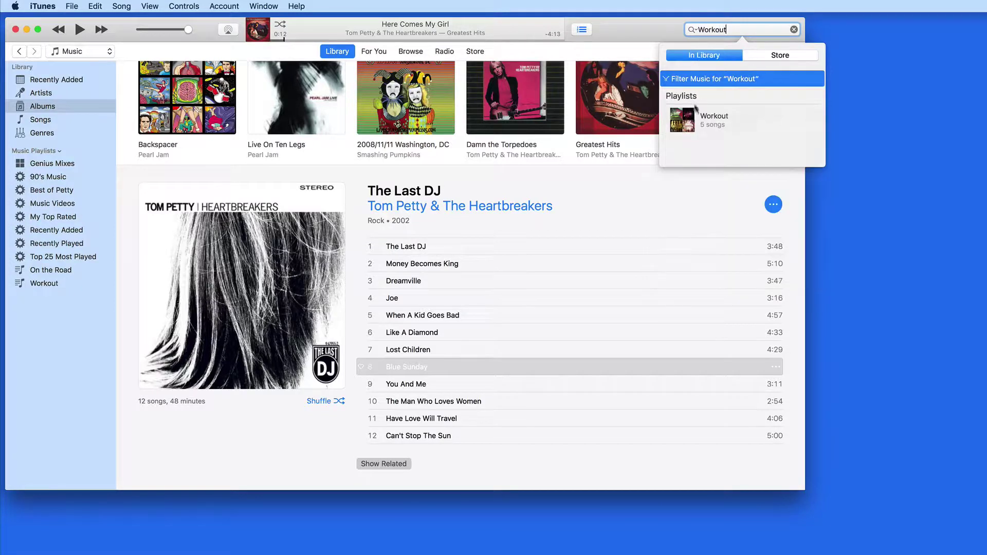
# Step: Switch the "Workout" search to the iTunes Store and browse the results for the suggested search "workout music 2016"
pyautogui.click(779, 55)
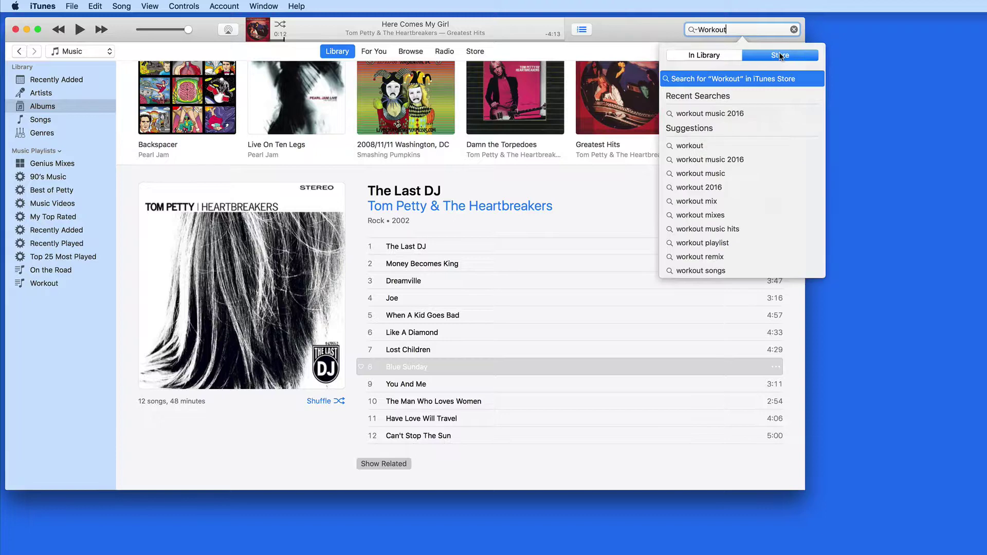
pyautogui.click(700, 159)
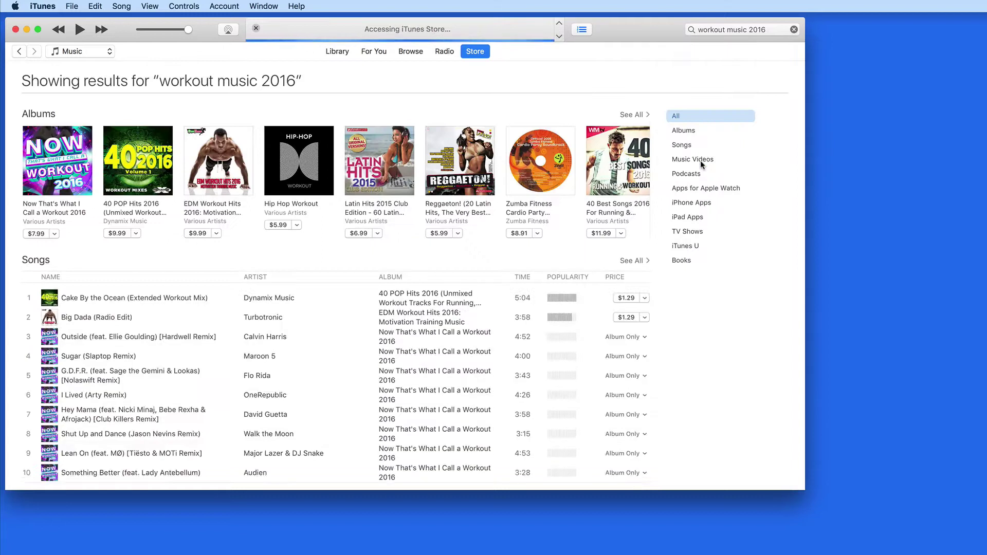
pyautogui.scroll(-3, 304, 299)
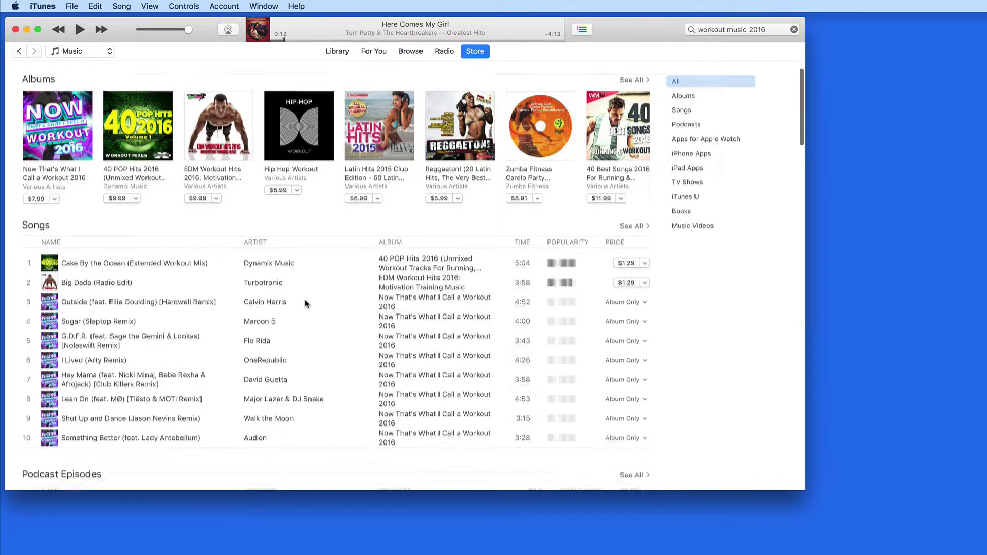